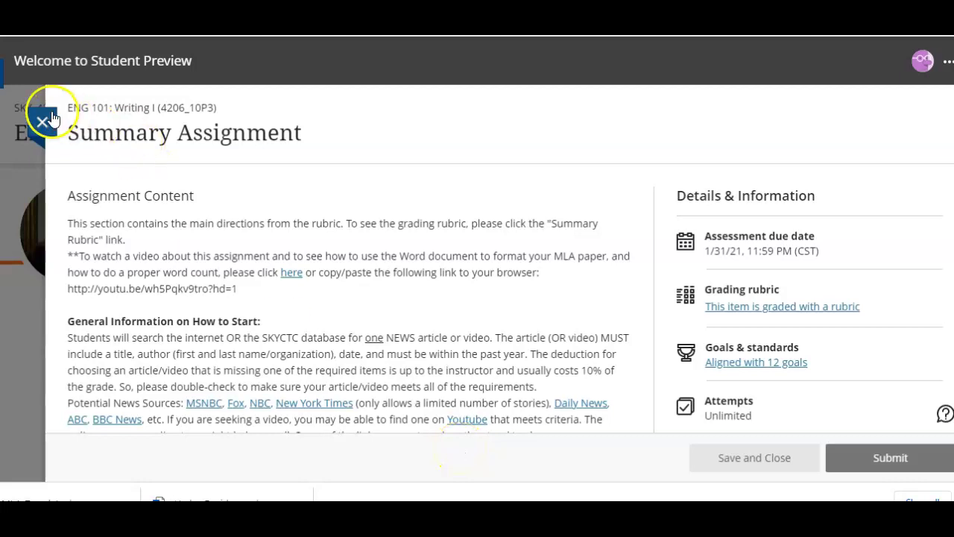
Close the open assignment and expand the Week 3 - 1/25 - 1/31 module in the course content.
click(42, 121)
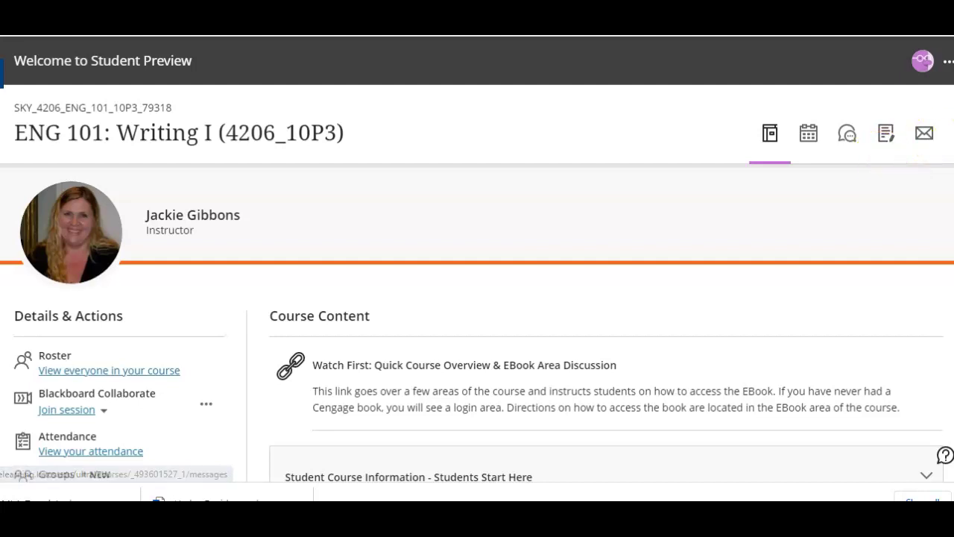
scroll(477, 283, down, 1)
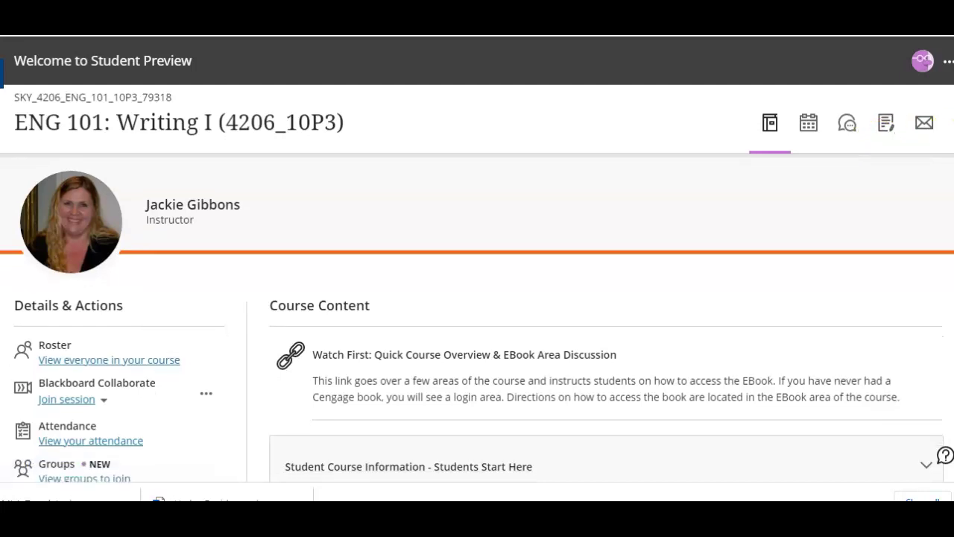
scroll(477, 283, down, 2)
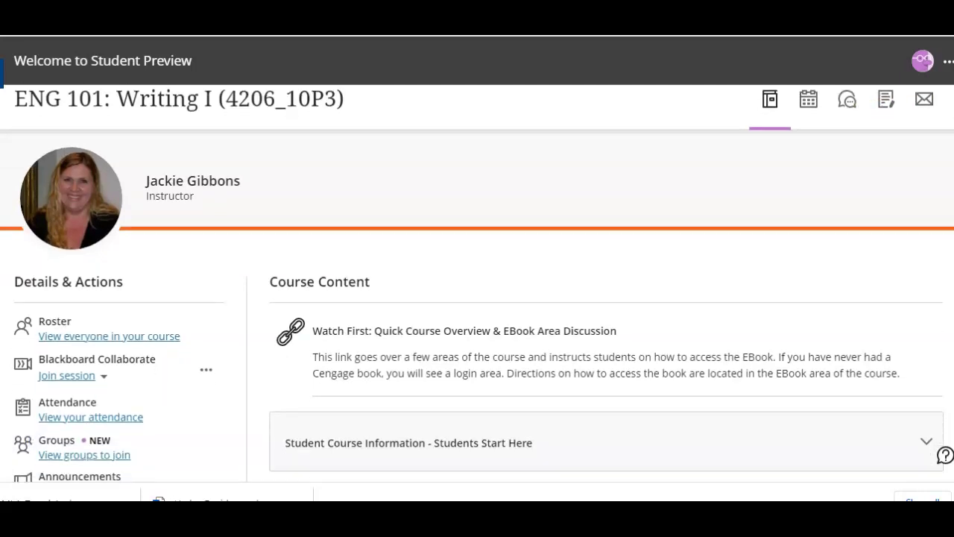
scroll(477, 283, down, 3)
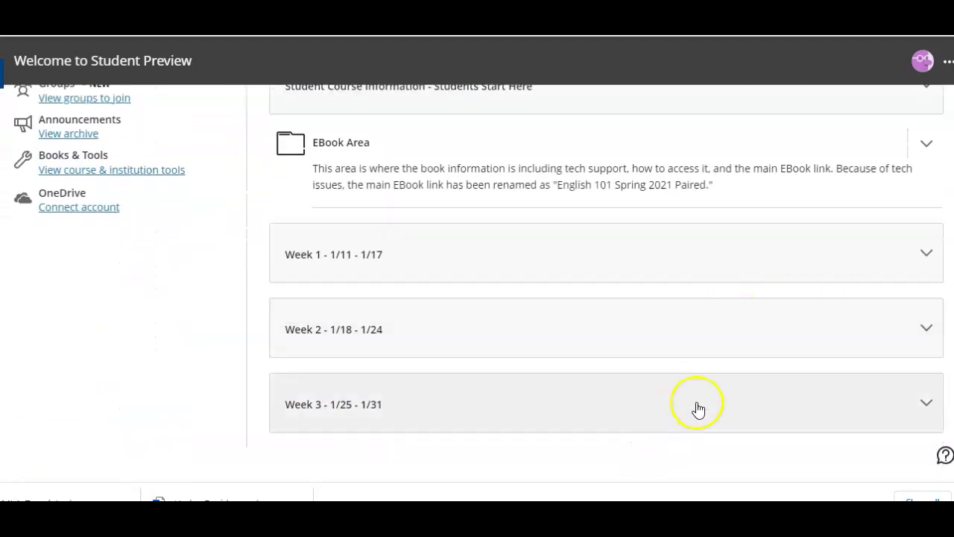
click(924, 404)
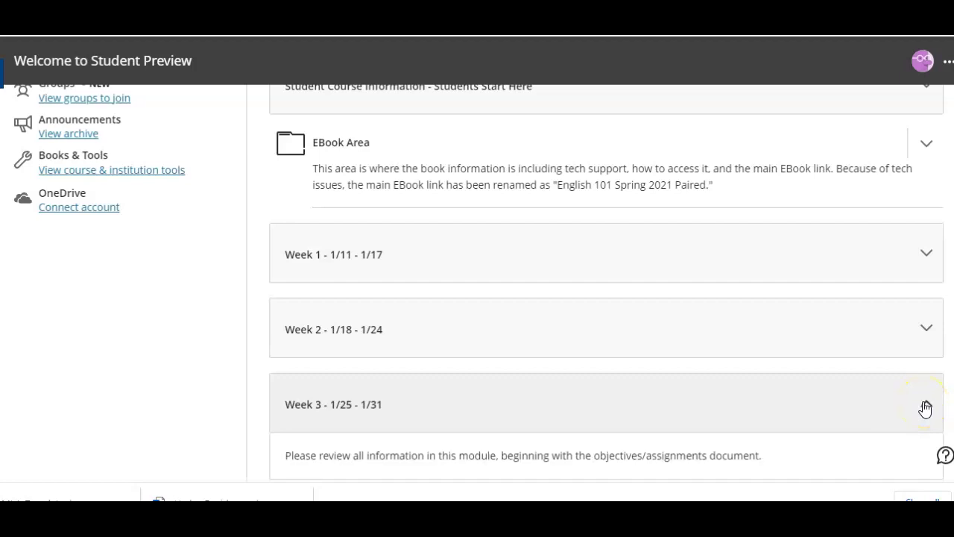
scroll(927, 403, down, 3)
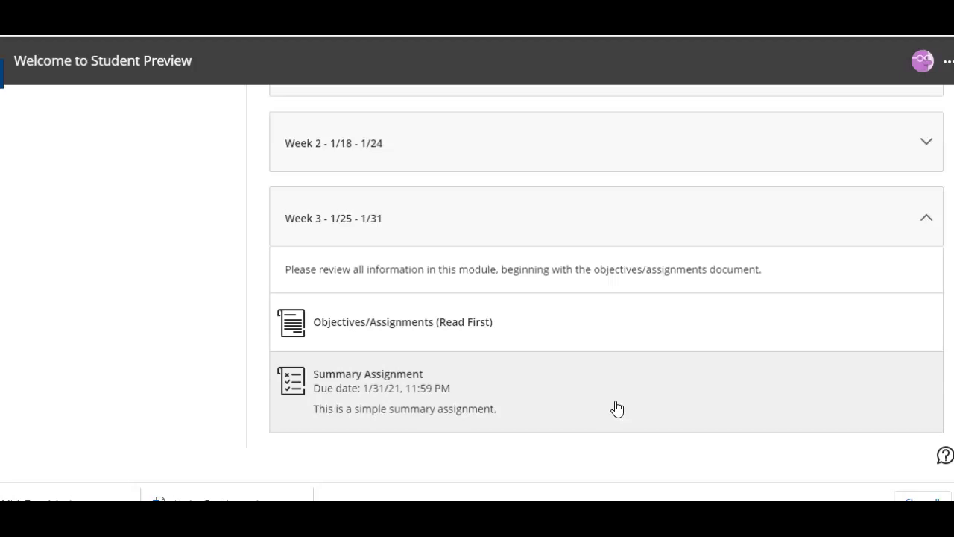
Open the Summary Assignment's details from the Week 3 module and view its assessment.
click(541, 389)
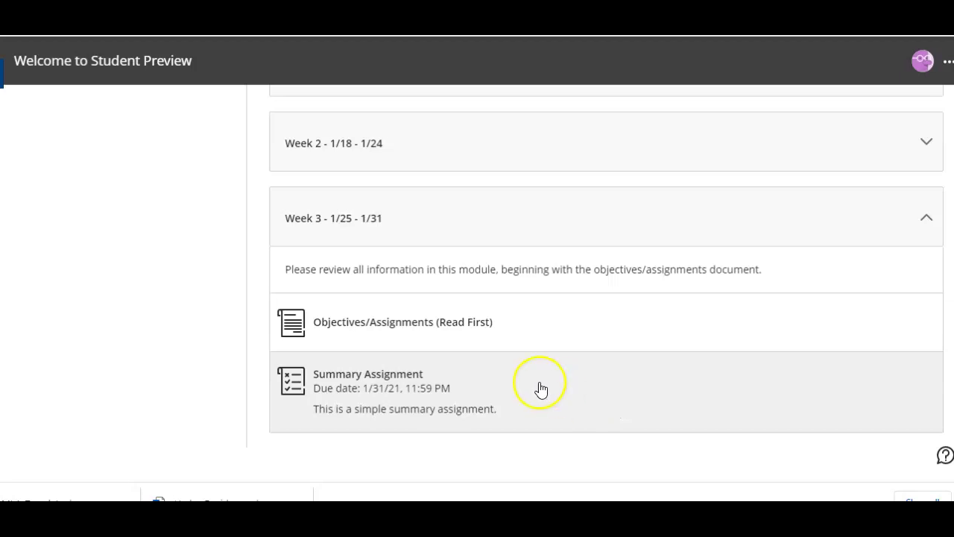
click(405, 376)
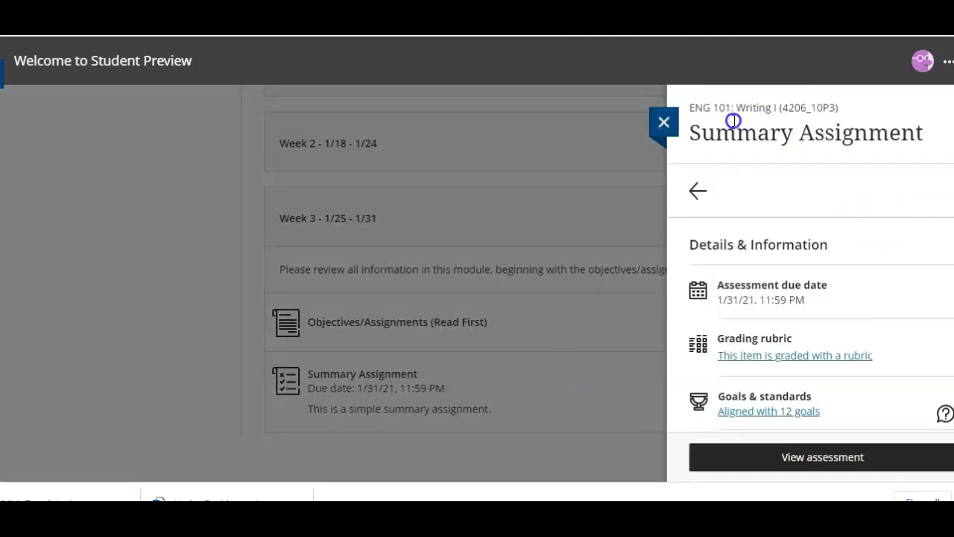
click(784, 149)
click(747, 341)
click(792, 465)
click(837, 296)
click(819, 397)
click(794, 356)
scroll(810, 298, down, 3)
click(788, 459)
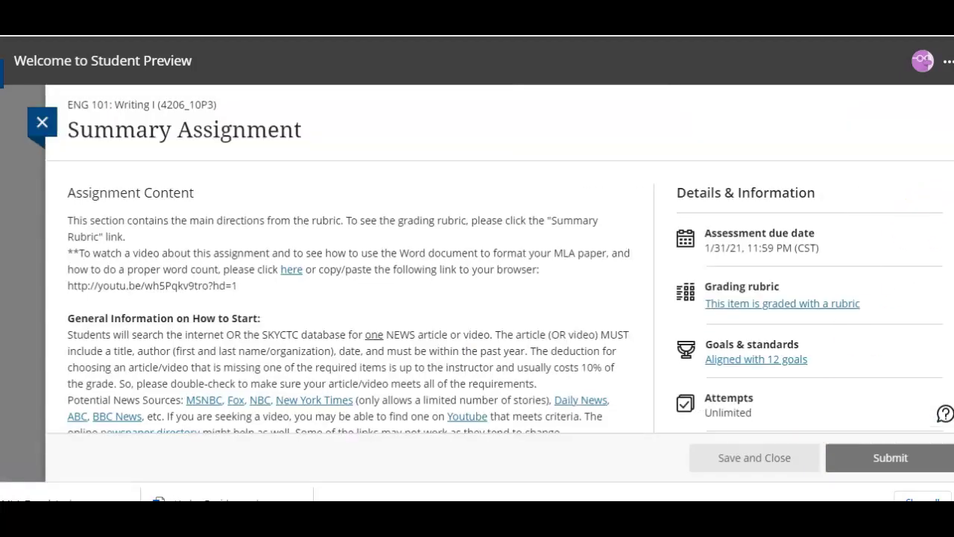
Examine the Summary Assignment's directions, rubric requirements, MLA template and submission area.
scroll(350, 257, down, 10)
scroll(350, 258, down, 1)
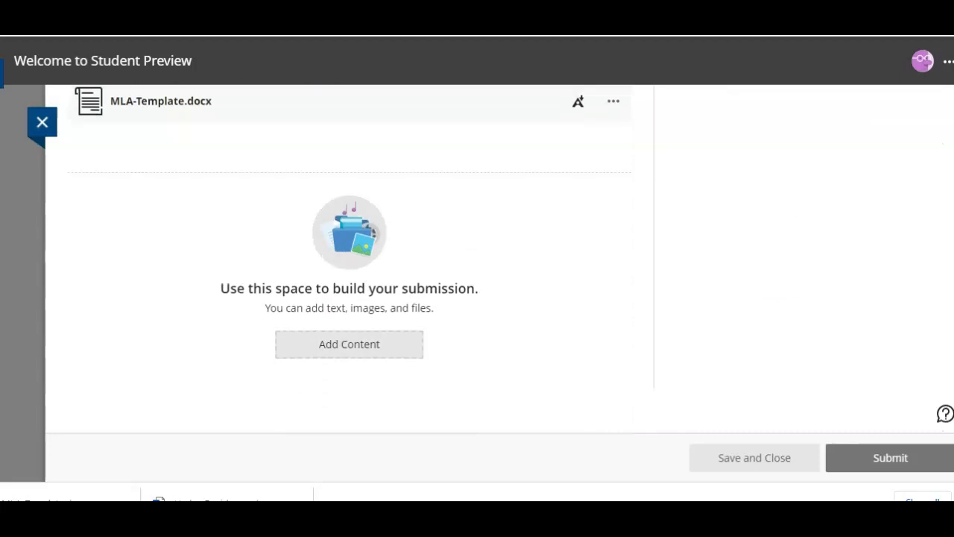
scroll(344, 345, up, 10)
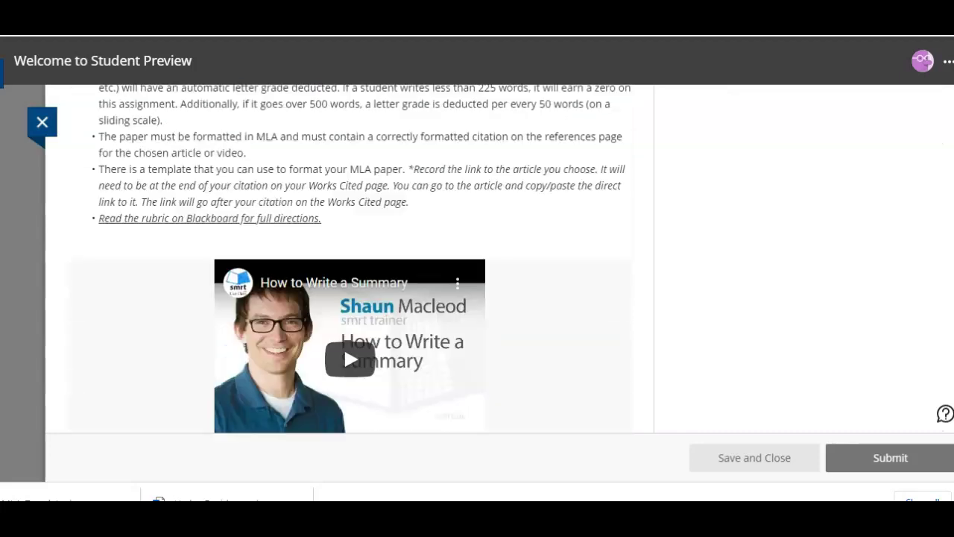
scroll(350, 261, up, 5)
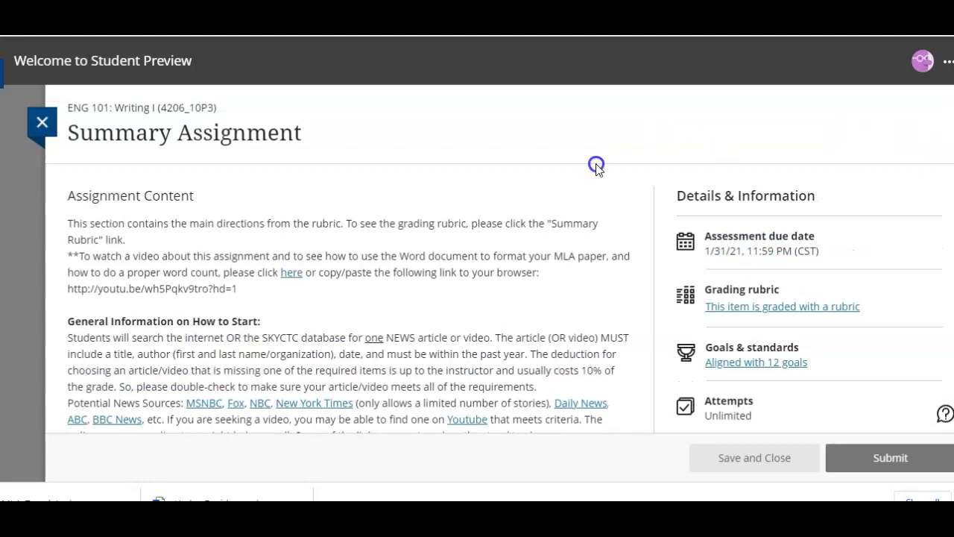
click(647, 327)
scroll(499, 257, down, 3)
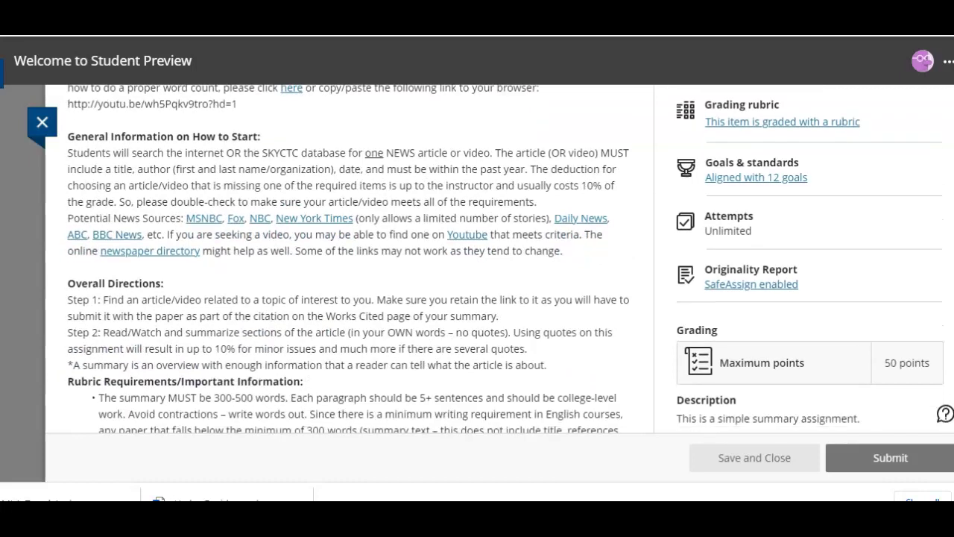
scroll(499, 258, down, 4)
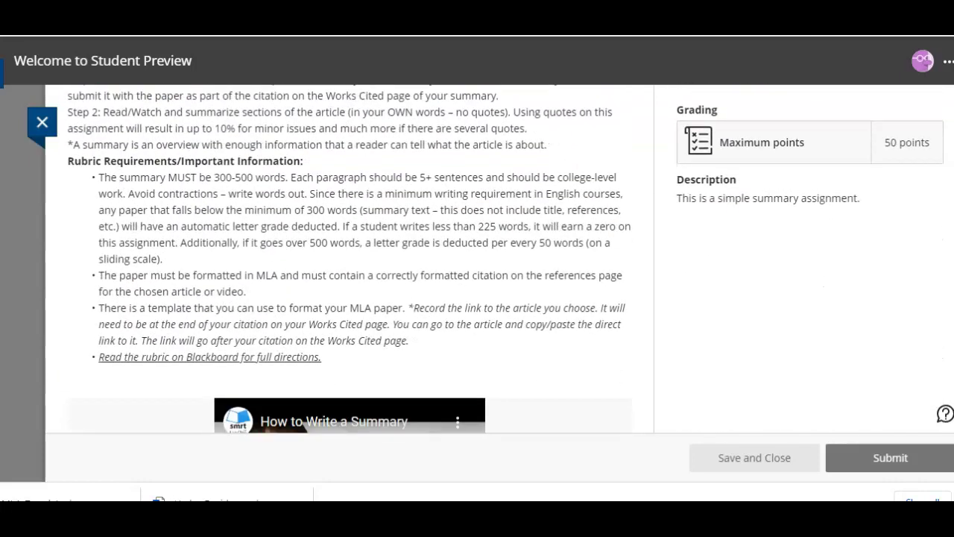
scroll(499, 257, down, 6)
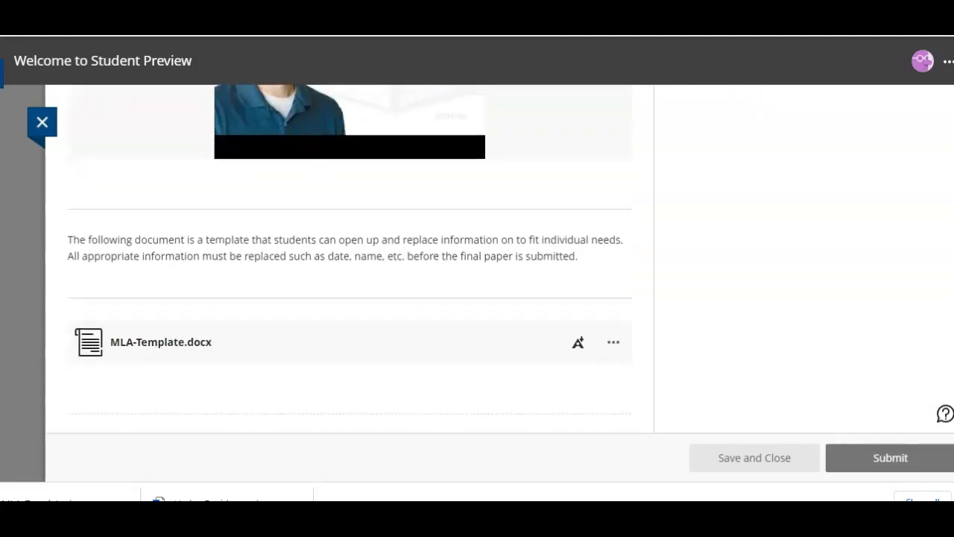
scroll(499, 257, down, 2)
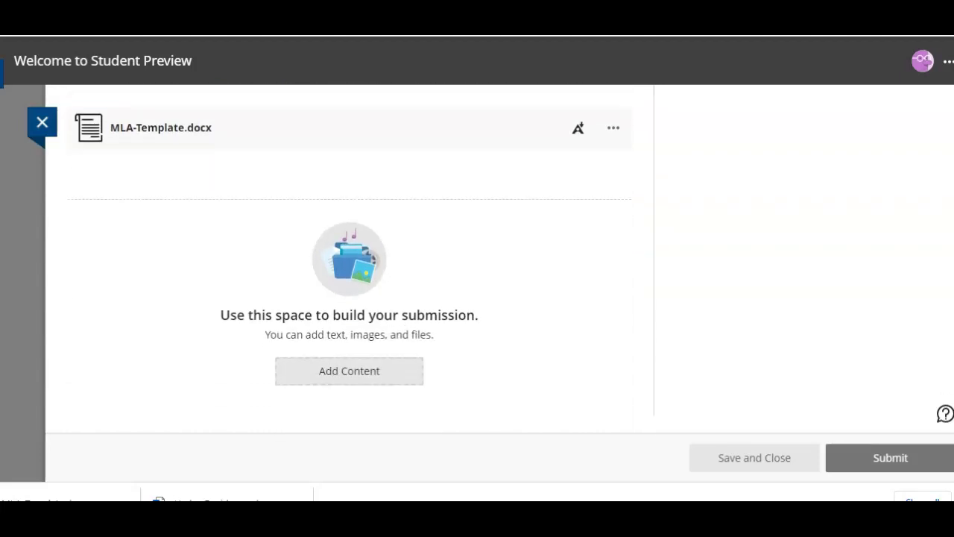
scroll(937, 94, up, 15)
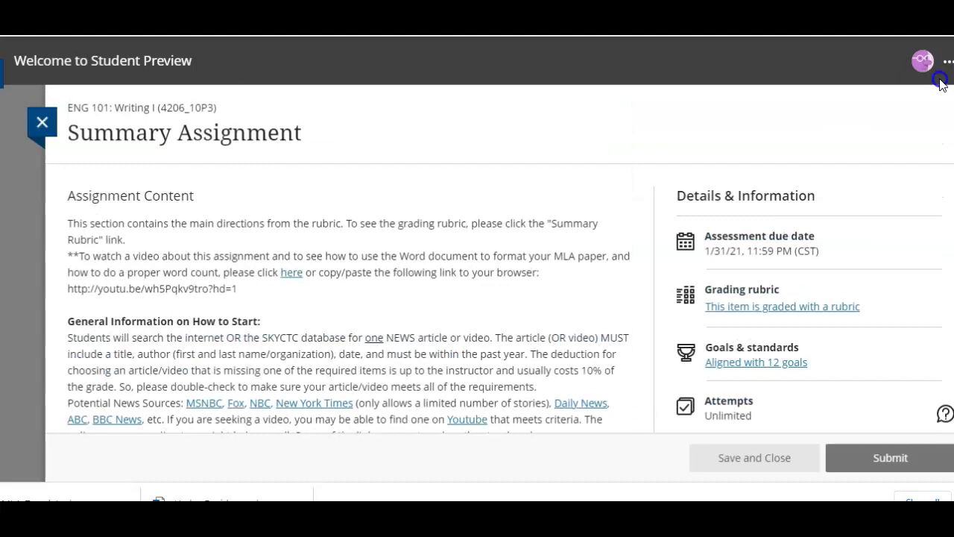
Add content to the assignment submission with the text "Please find the attached essay.".
scroll(948, 222, down, 5)
scroll(948, 222, down, 8)
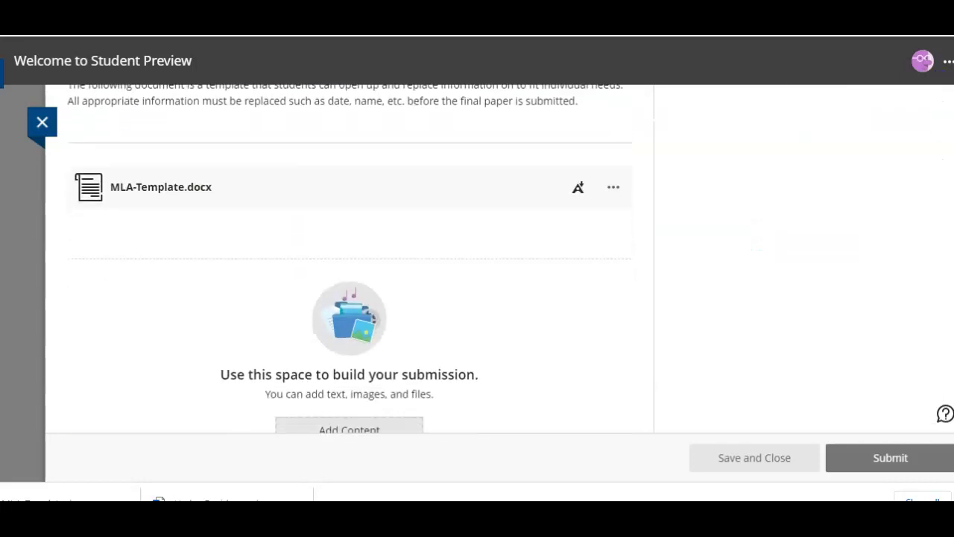
click(350, 344)
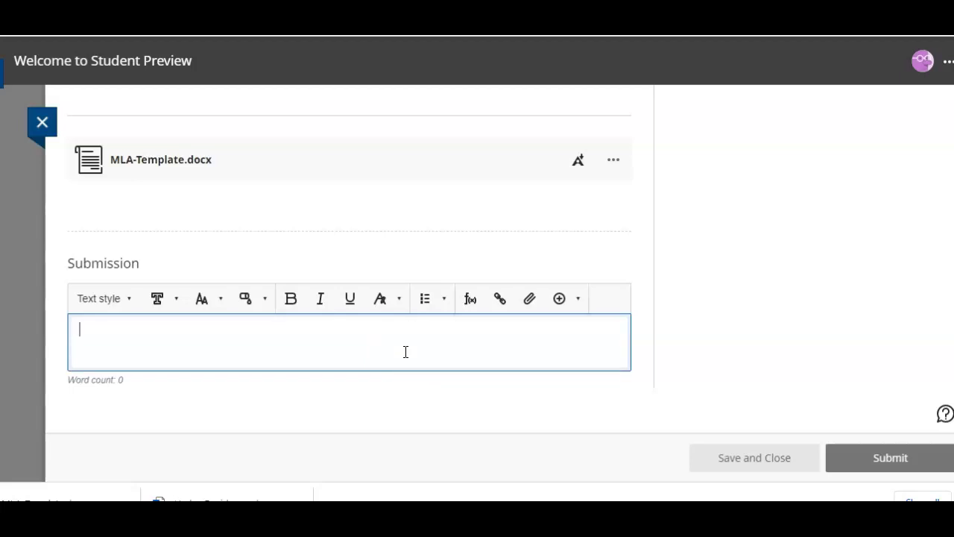
text(Please f)
key(BackSpace)
key(BackSpace)
key(BackSpace)
key(BackSpace)
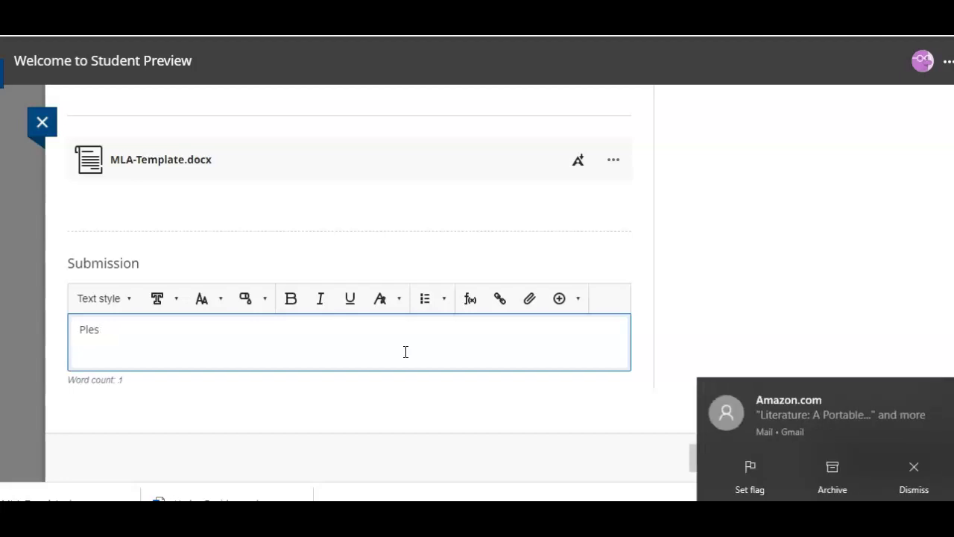
text(ase find the ata)
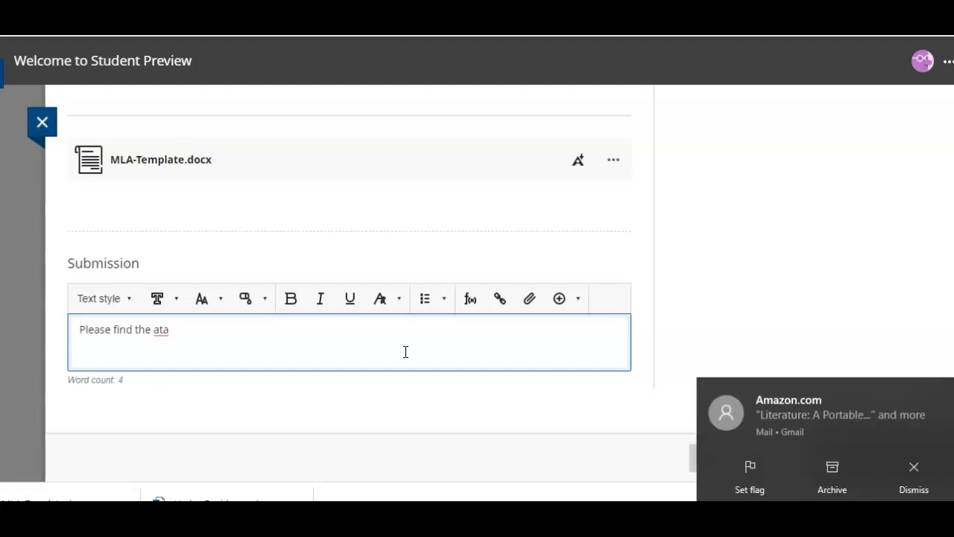
text(cched)
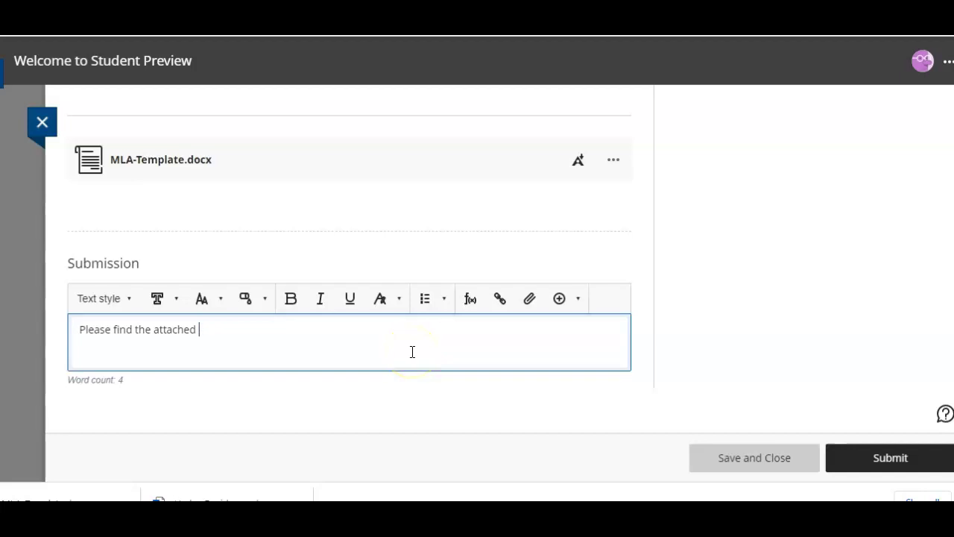
text(essay.)
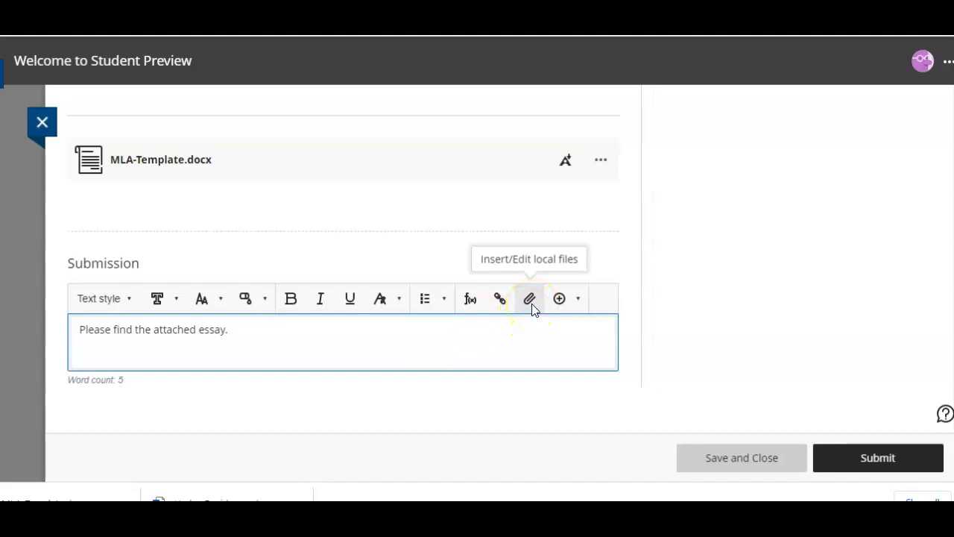
Attach the local file Introduction to Loglines (Week 1) from Downloads to the submission, keeping its display name.
click(530, 300)
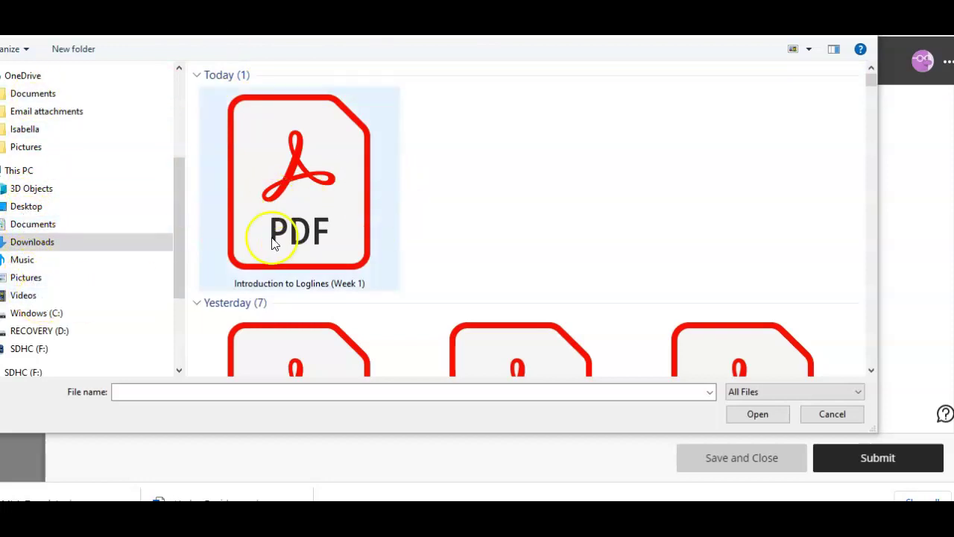
click(297, 158)
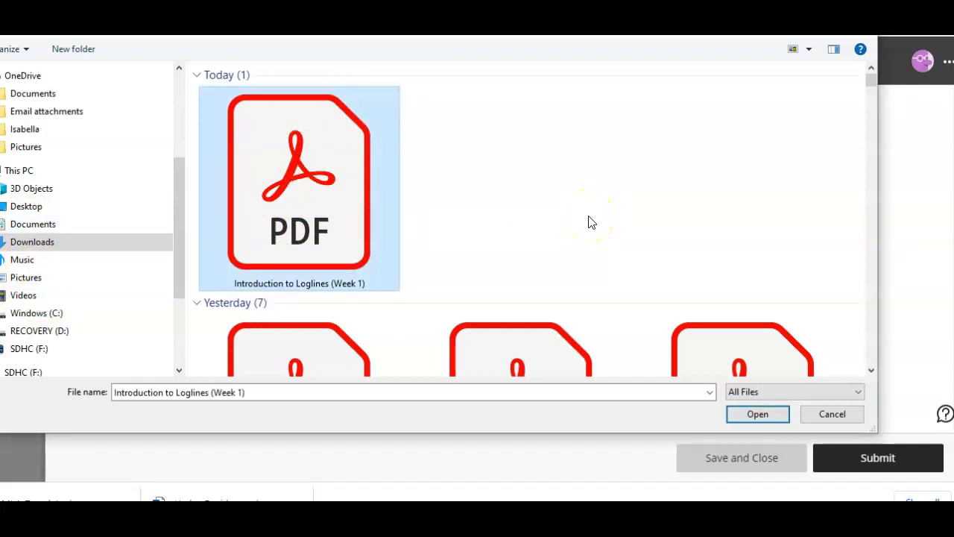
click(754, 418)
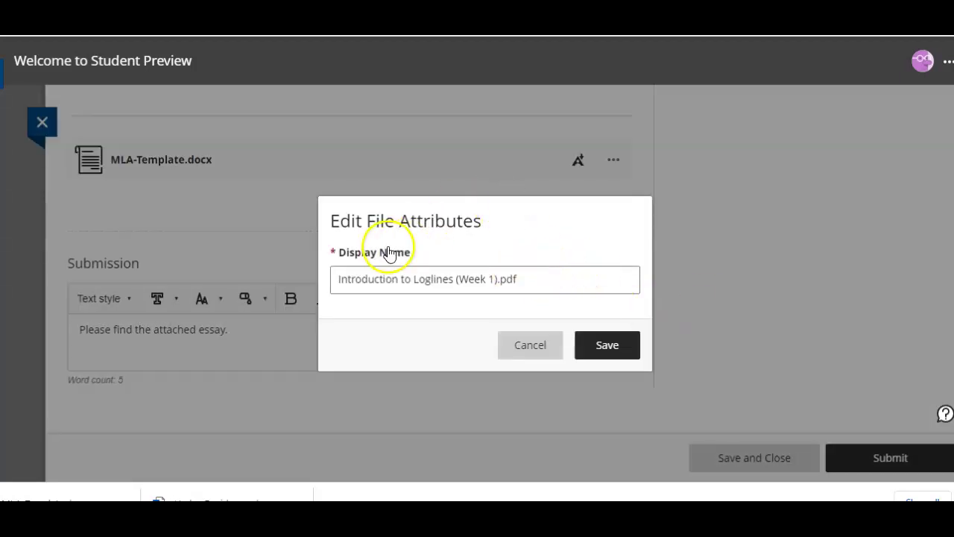
click(606, 354)
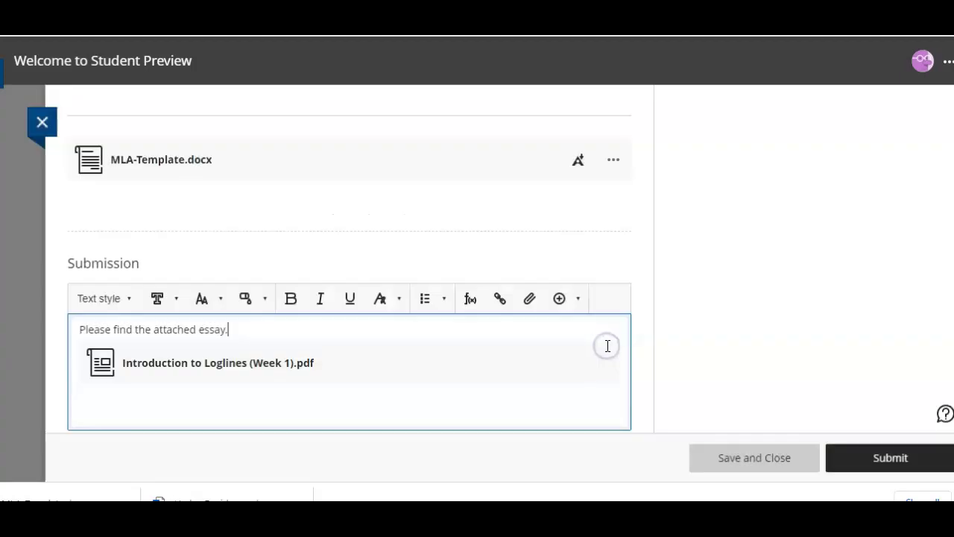
click(358, 373)
click(86, 463)
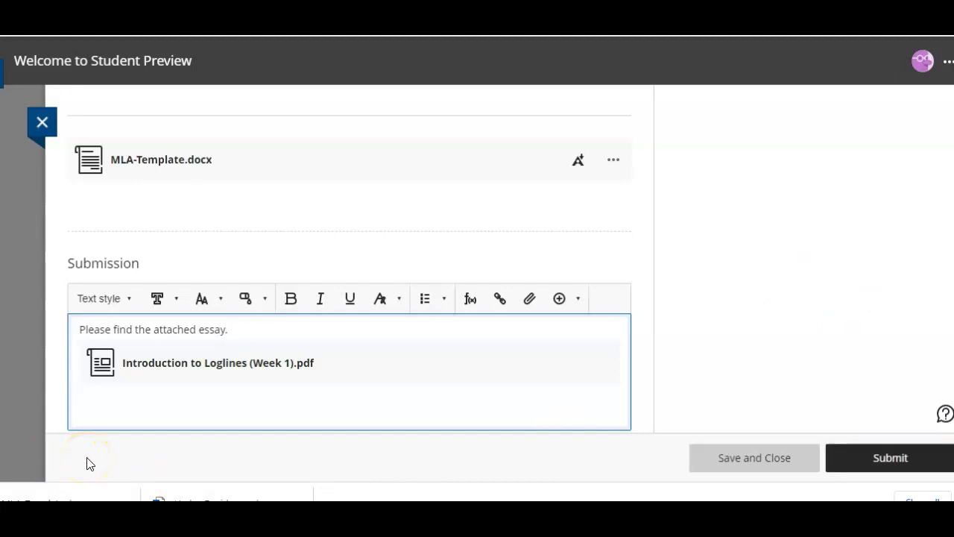